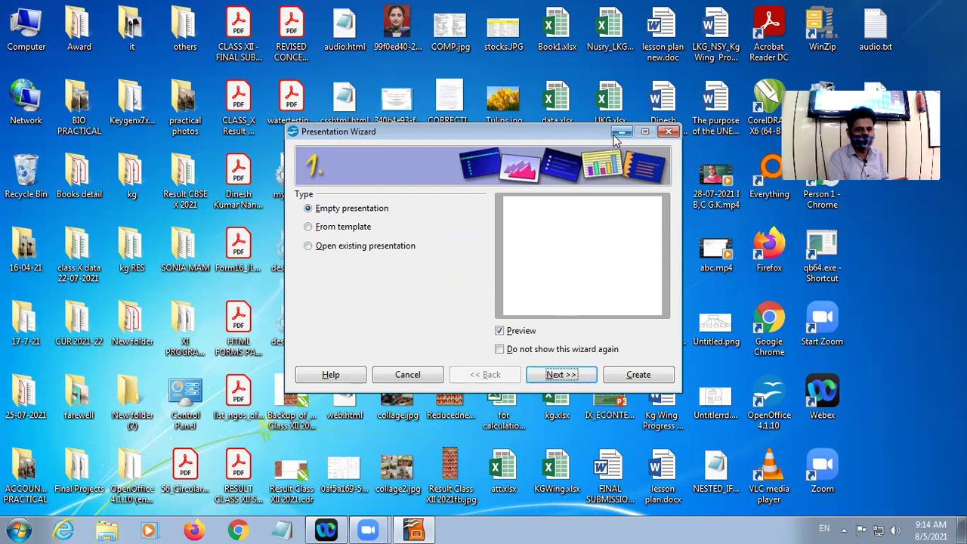
Move the Presentation Wizard aside, open E-NOTES ON CYBER ETHICS.pptx from the desktop in PowerPoint and dismiss the default-program prompt
{"action": "left_click_drag", "start_coordinate": [555, 133], "coordinate": [293, 209]}
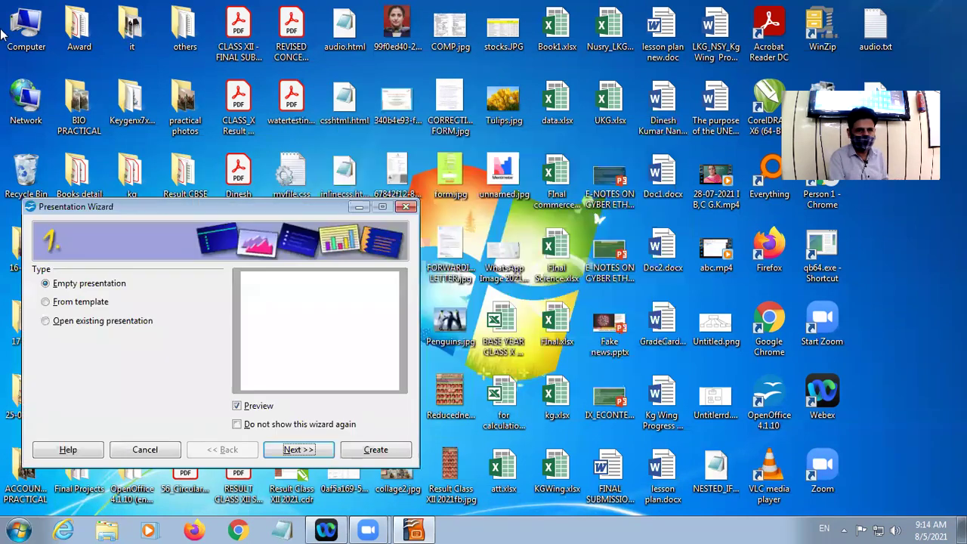
{"action": "left_click", "coordinate": [30, 29]}
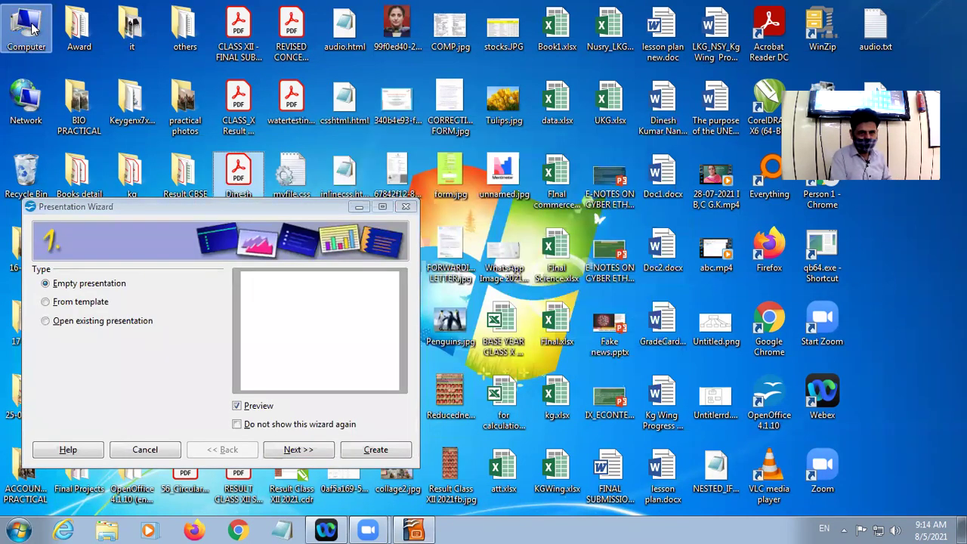
{"action": "left_click_drag", "start_coordinate": [86, 204], "coordinate": [0, 188]}
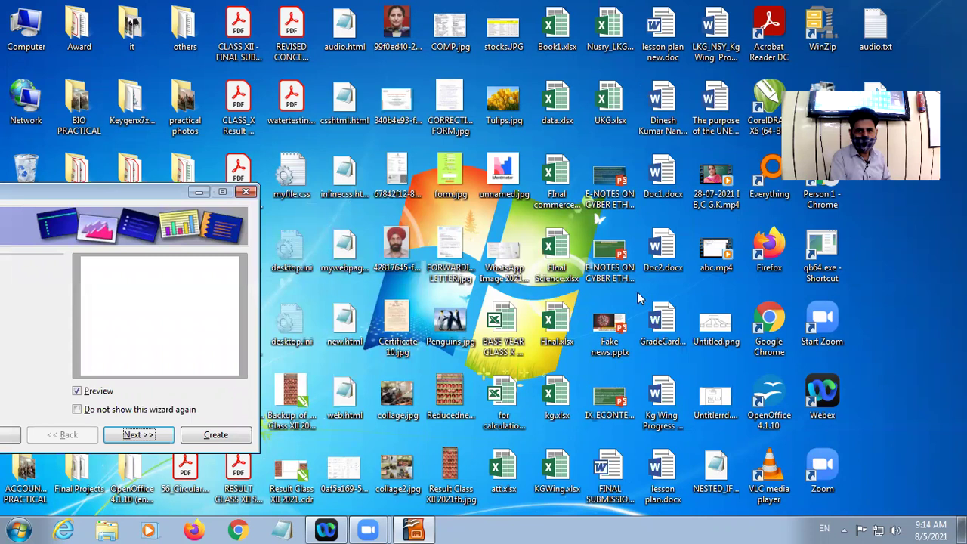
{"action": "double_click", "coordinate": [613, 257]}
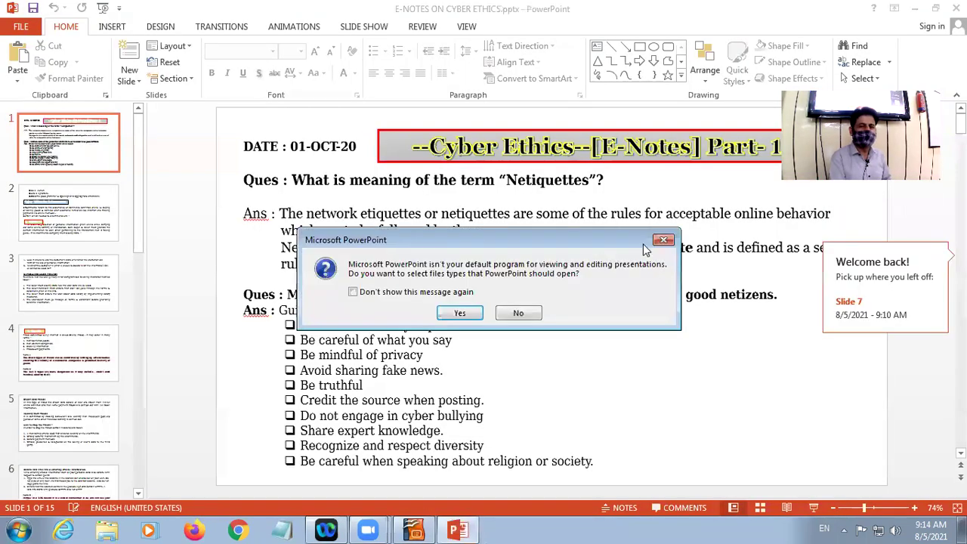
{"action": "left_click", "coordinate": [663, 241]}
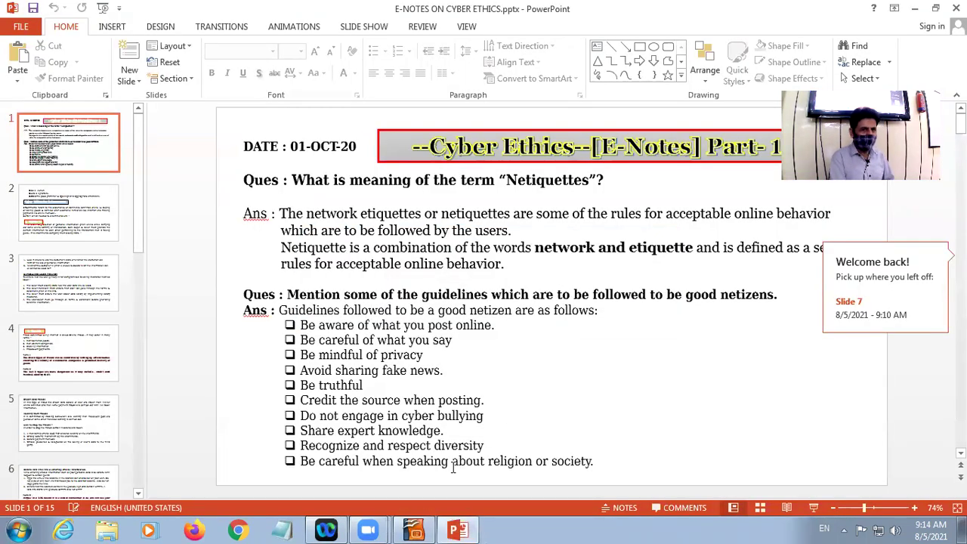
Run the Cyber Ethics slide show from the first slide, go through to the Plagiarism slide and exit the show
{"action": "key", "text": "F5"}
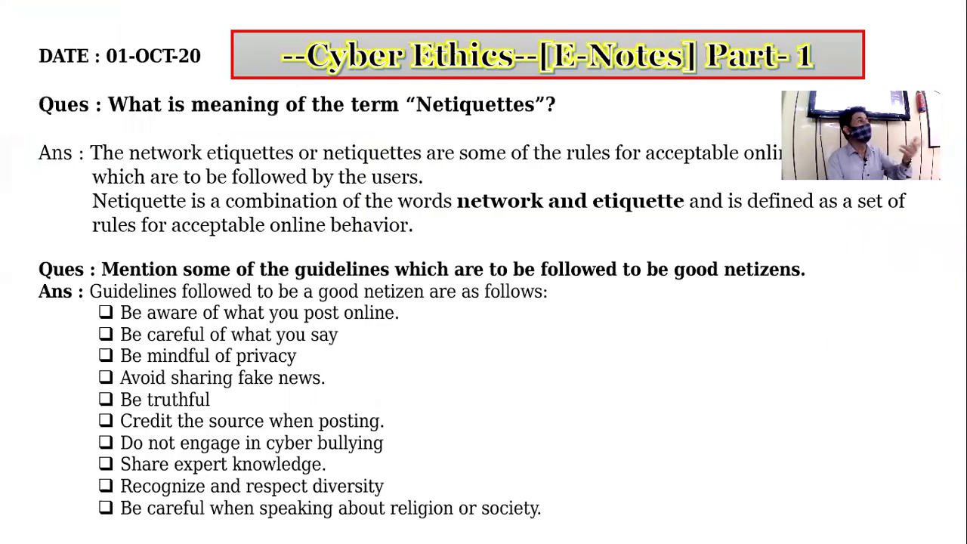
{"action": "key", "text": "Right"}
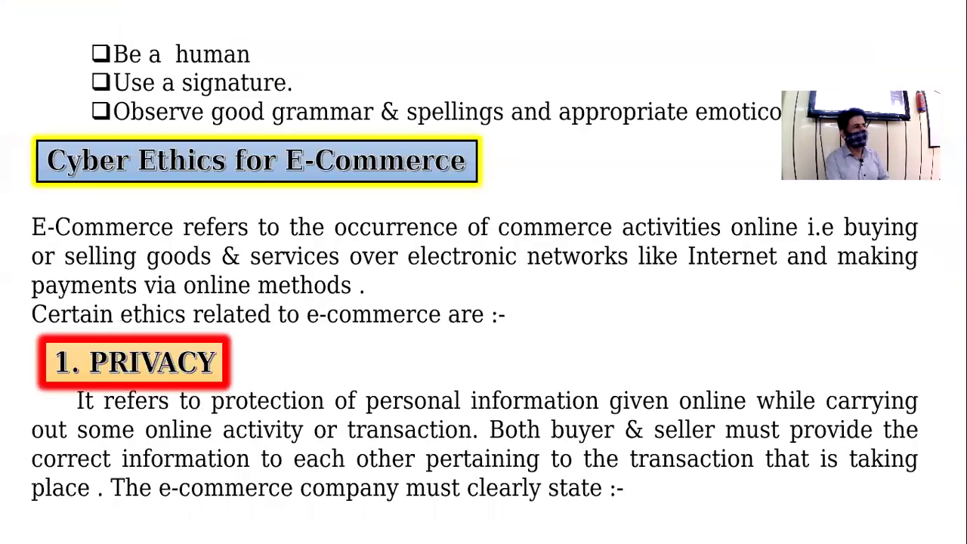
{"action": "key", "text": "Right"}
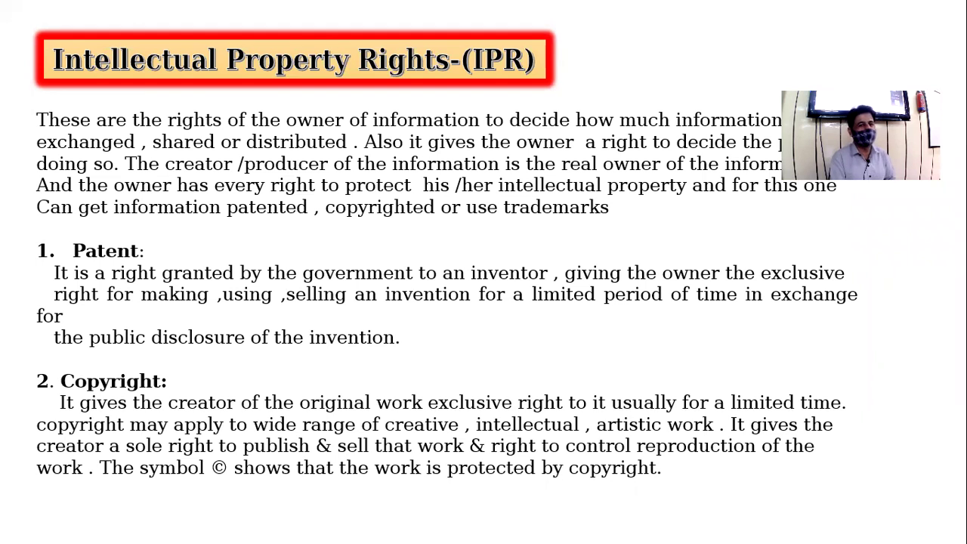
{"action": "key", "text": "Right"}
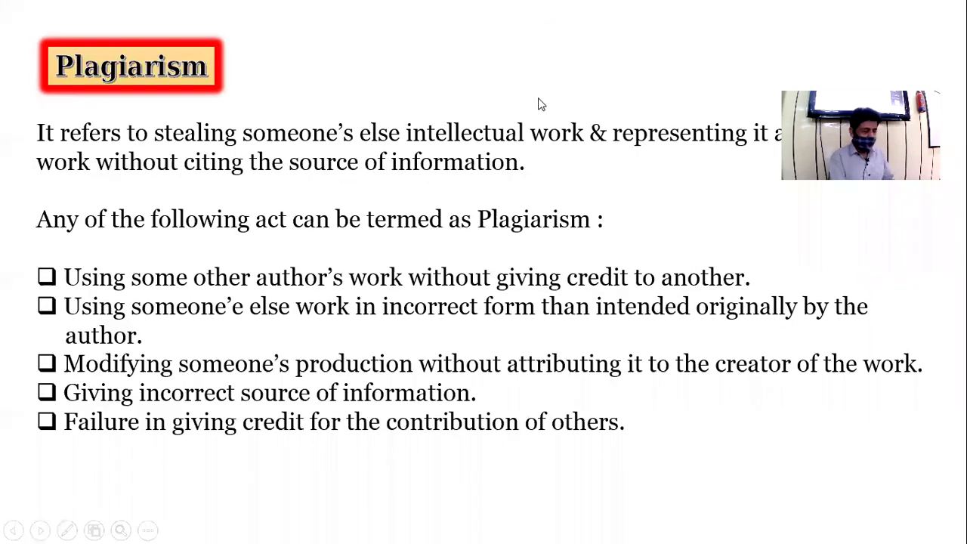
{"action": "key", "text": "Escape"}
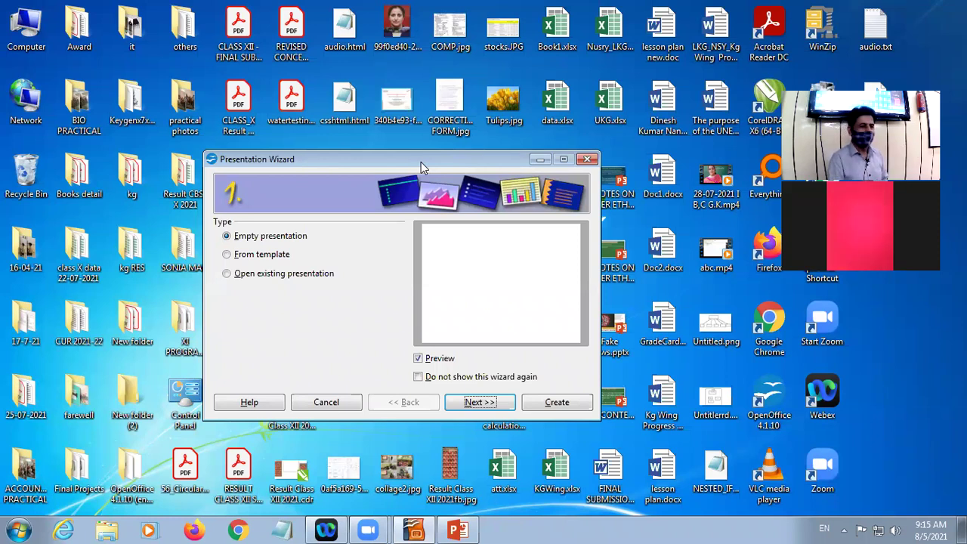
Preview the From template type in the Presentation Wizard and switch back to Empty presentation
{"action": "left_click", "coordinate": [260, 258]}
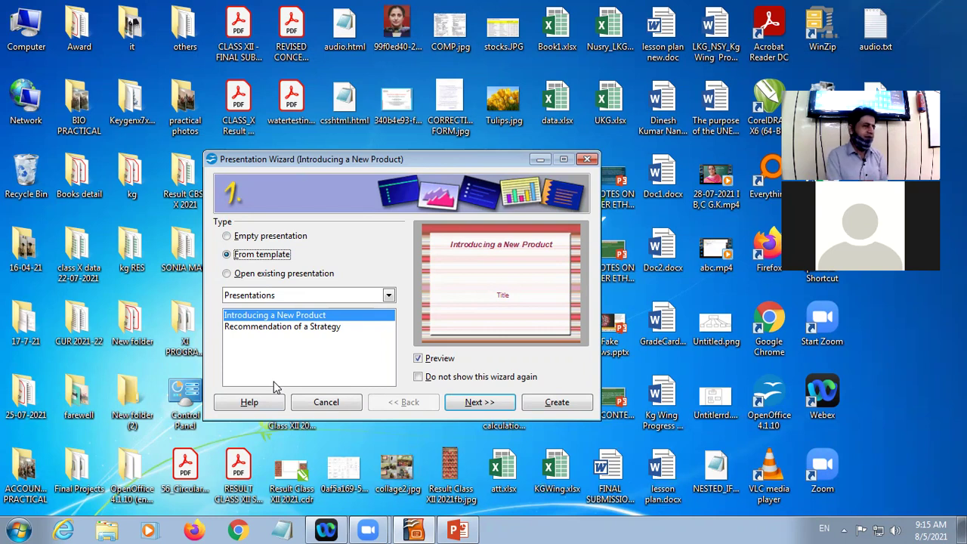
{"action": "left_click", "coordinate": [249, 240]}
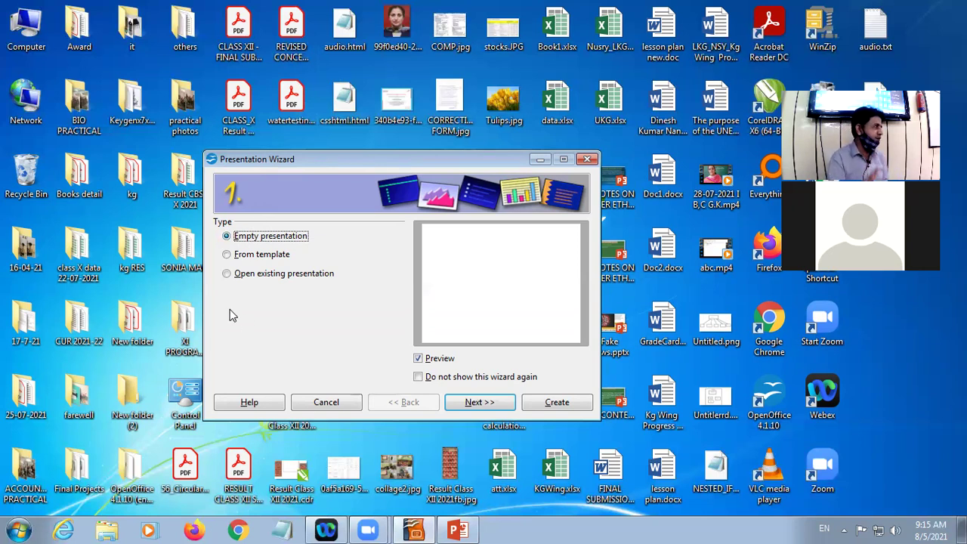
{"action": "left_click", "coordinate": [640, 97]}
{"action": "left_click", "coordinate": [252, 288]}
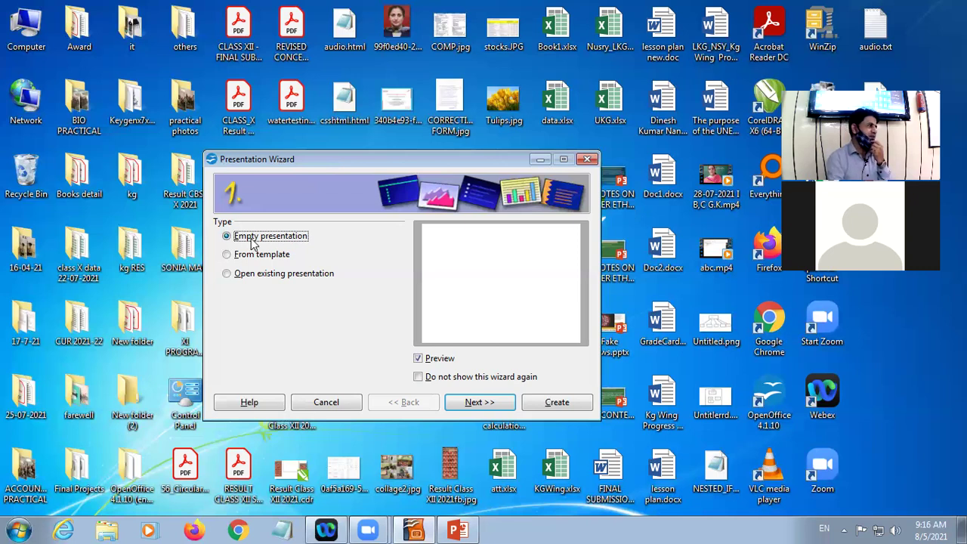
Look at the wizard's slide design page and compare the From template and Empty presentation types on its first page
{"action": "left_click", "coordinate": [501, 406]}
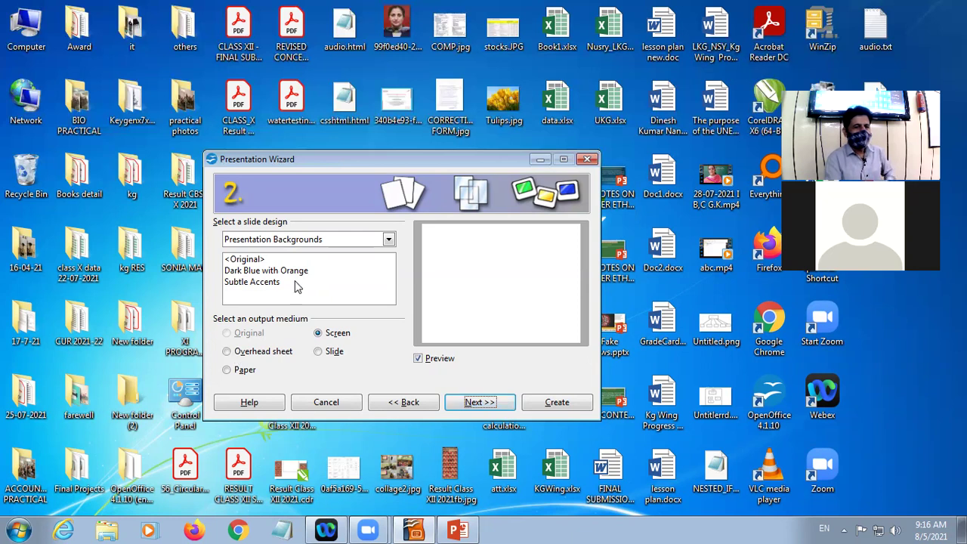
{"action": "left_click", "coordinate": [410, 406]}
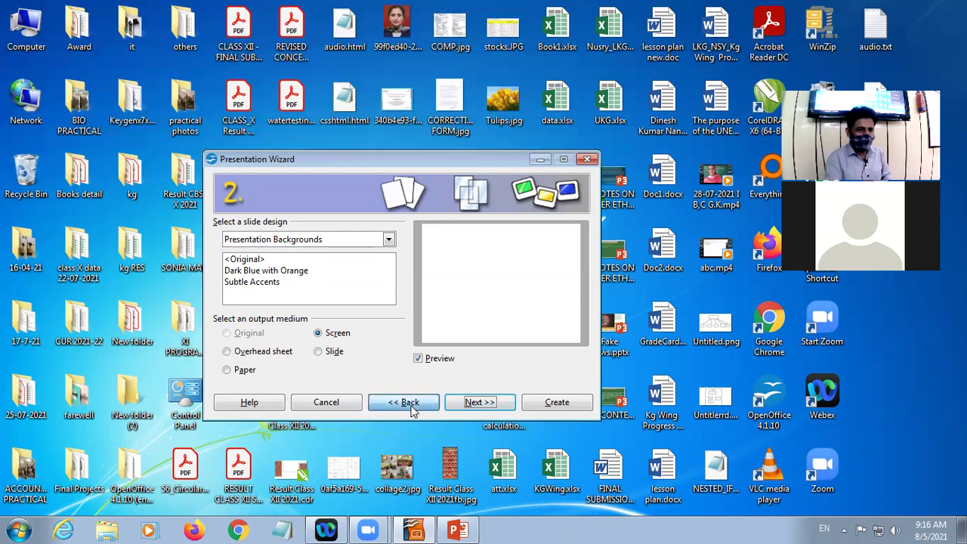
{"action": "left_click", "coordinate": [263, 256]}
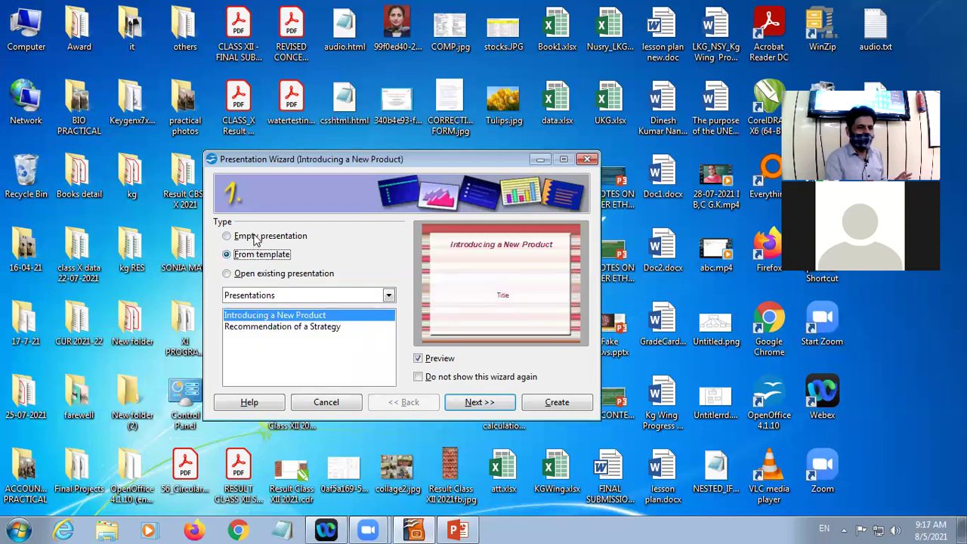
{"action": "left_click", "coordinate": [257, 236]}
{"action": "left_click", "coordinate": [477, 403]}
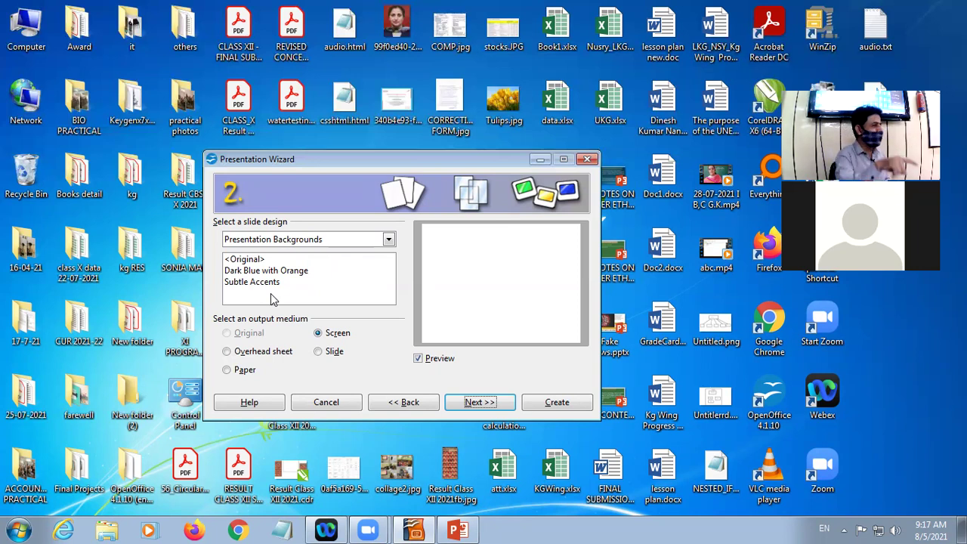
{"action": "left_click", "coordinate": [400, 401]}
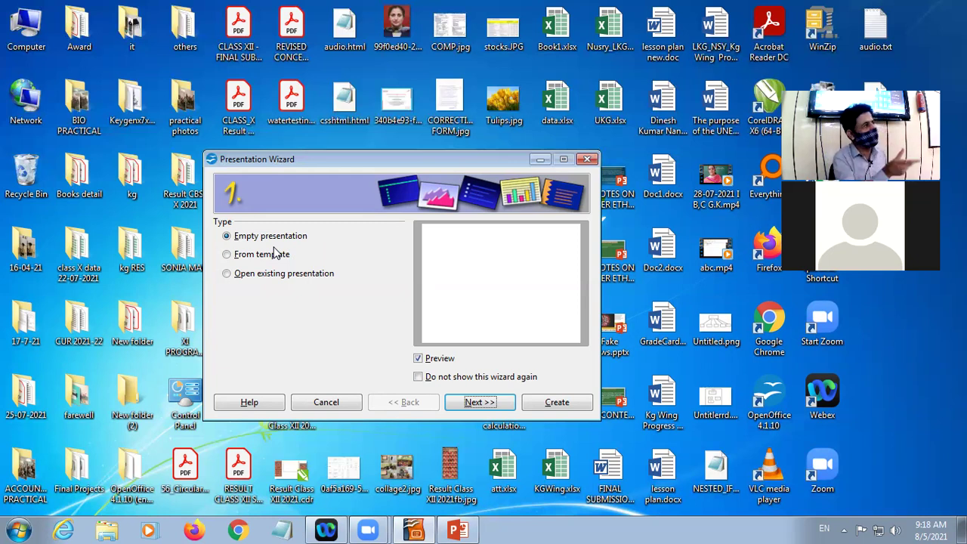
Continue with an empty presentation, compare the Dark Blue with Orange and Subtle Accents backgrounds, and choose Subtle Accents as the slide design
{"action": "left_click", "coordinate": [689, 13]}
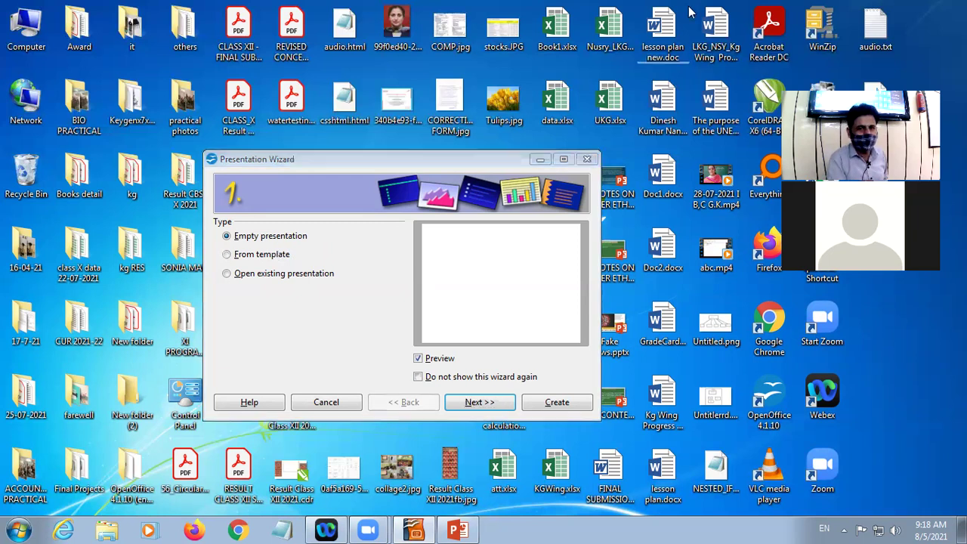
{"action": "left_click", "coordinate": [297, 268]}
{"action": "left_click", "coordinate": [479, 402]}
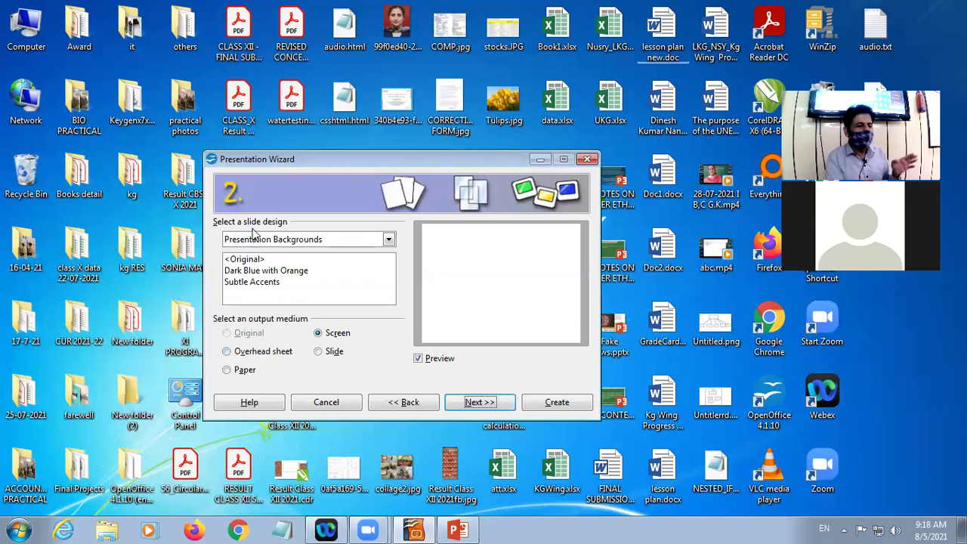
{"action": "left_click", "coordinate": [255, 270]}
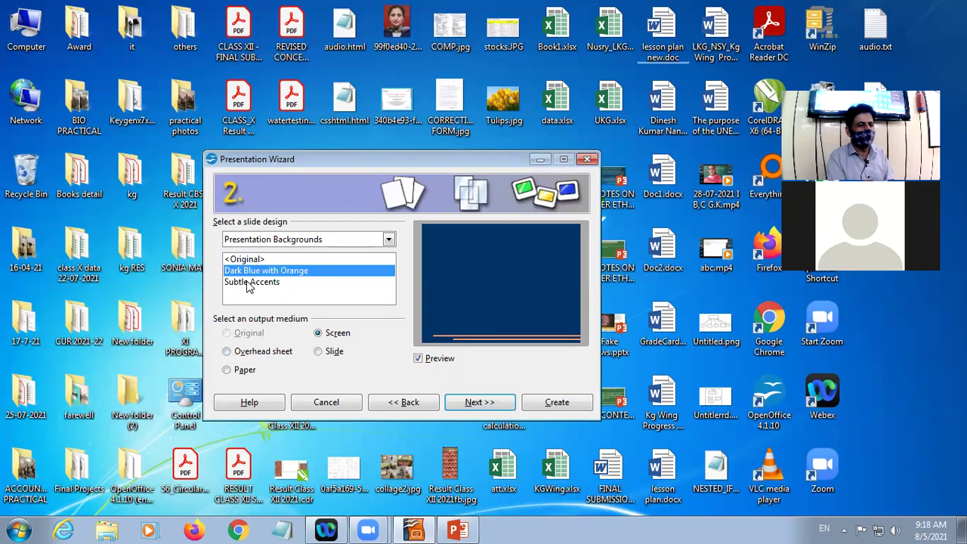
{"action": "left_click", "coordinate": [252, 281]}
{"action": "left_click", "coordinate": [273, 272]}
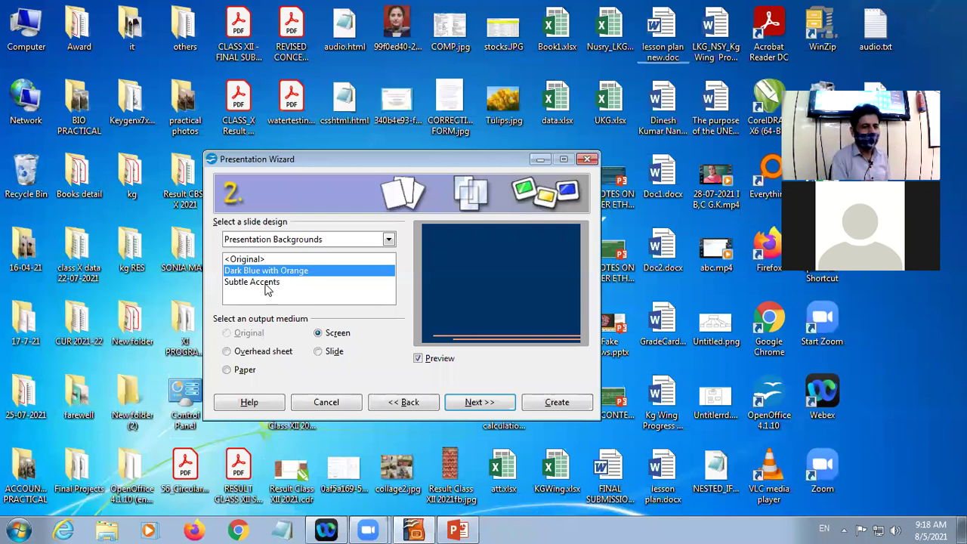
{"action": "left_click", "coordinate": [266, 284]}
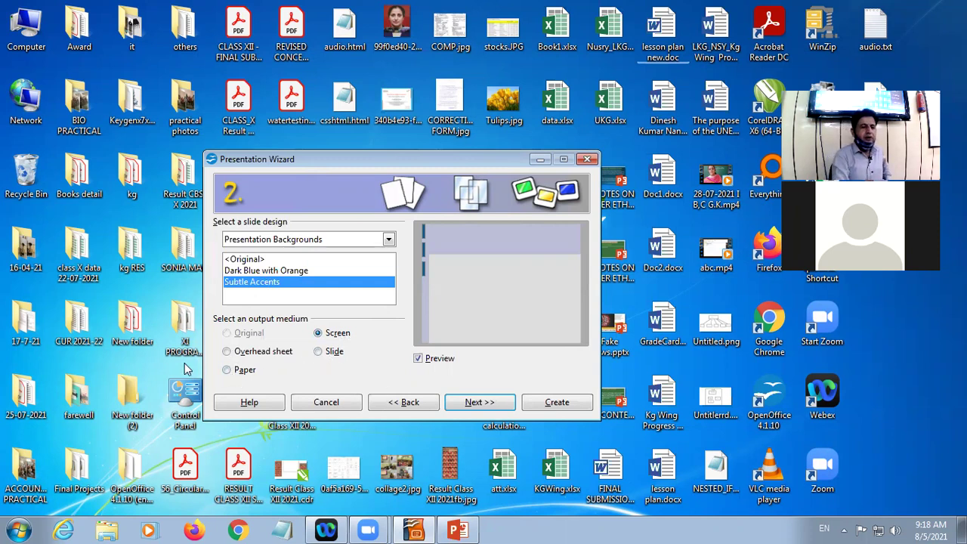
Try Overhead sheet as the output medium, set it back to Screen and advance to the slide transition page
{"action": "left_click", "coordinate": [228, 353]}
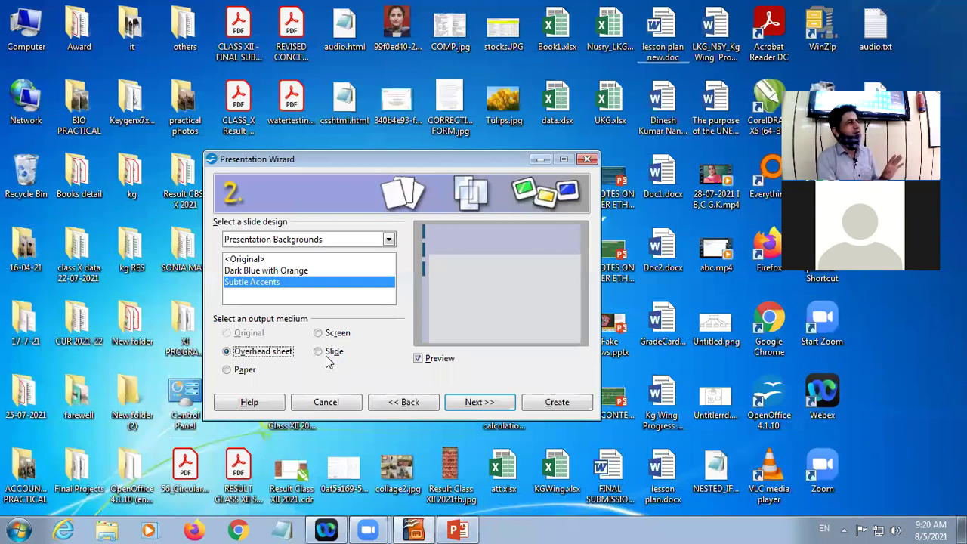
{"action": "key", "text": "Up"}
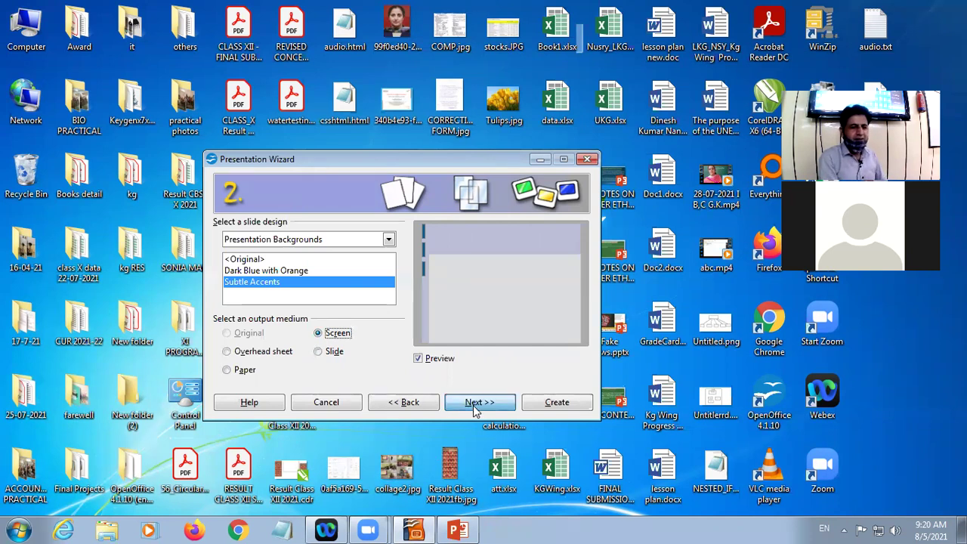
{"action": "double_click", "coordinate": [257, 271]}
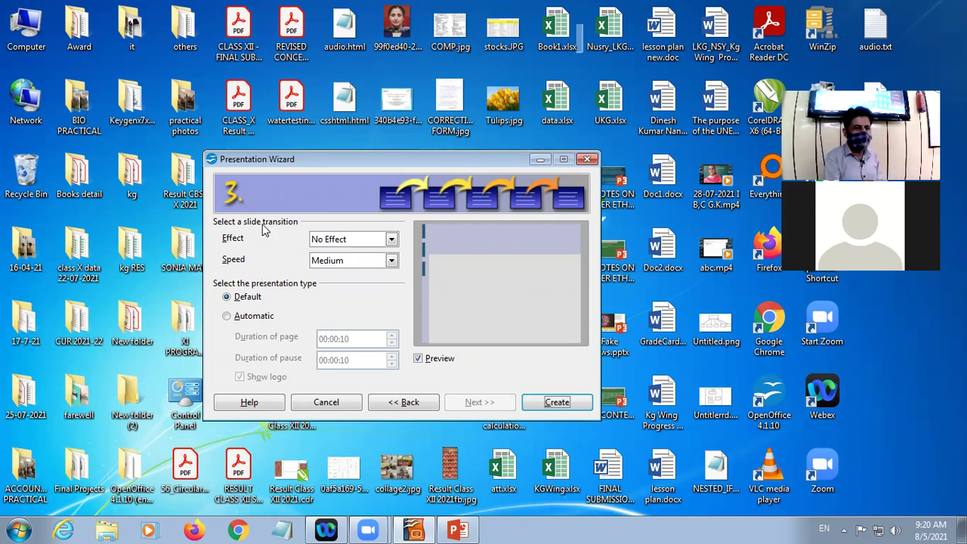
Preview the Wipe Left and Wheel Clockwise, 8 Spokes transitions and set the slide transition effect to Random Bars Vertical
{"action": "left_click", "coordinate": [392, 239]}
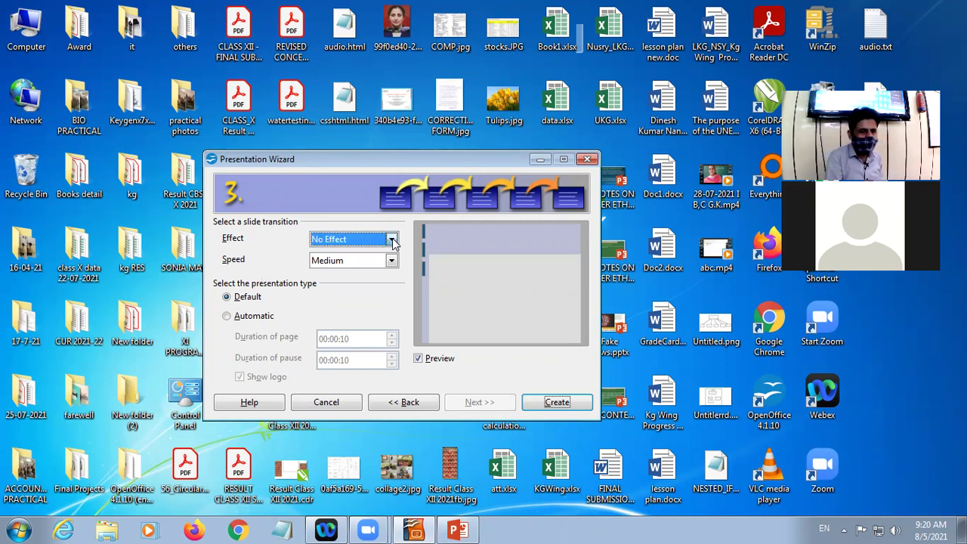
{"action": "left_click", "coordinate": [366, 284]}
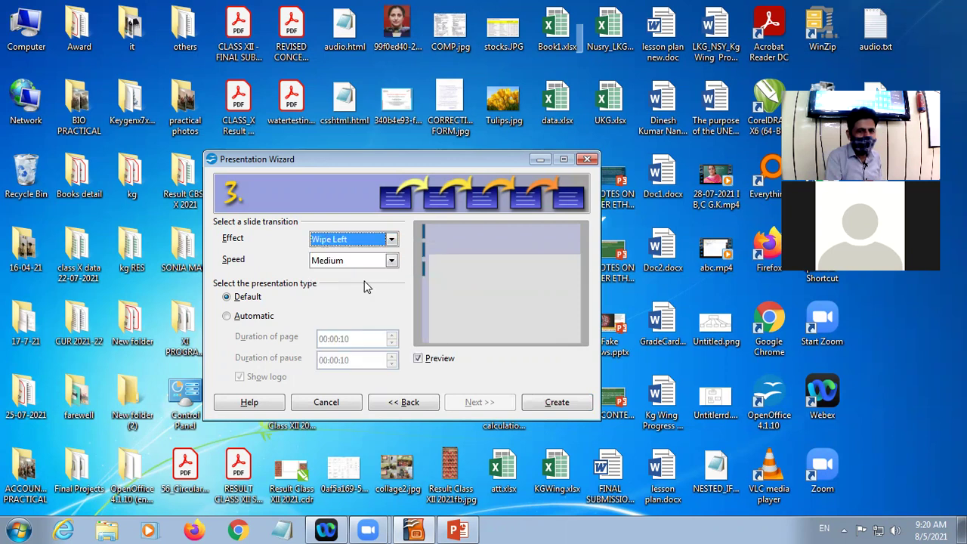
{"action": "left_click", "coordinate": [392, 240]}
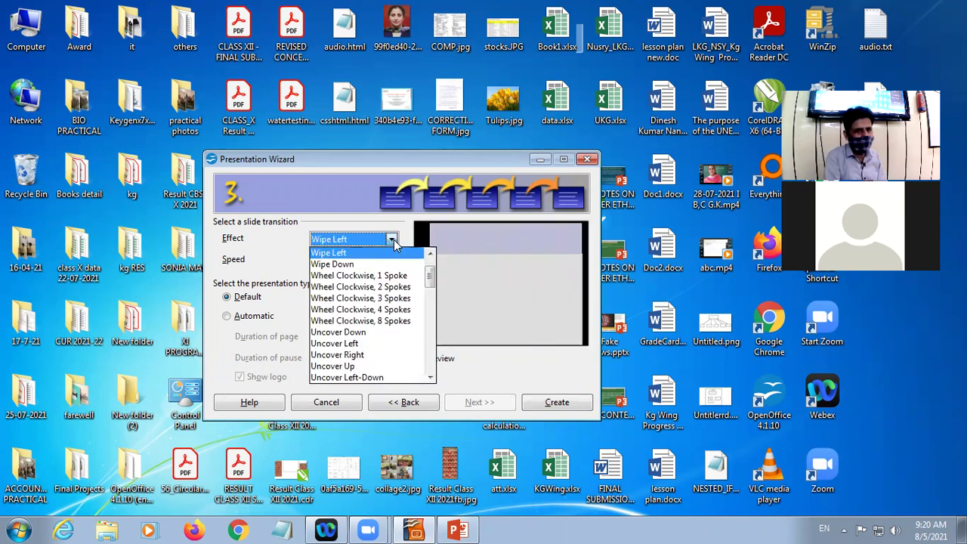
{"action": "left_click", "coordinate": [358, 321]}
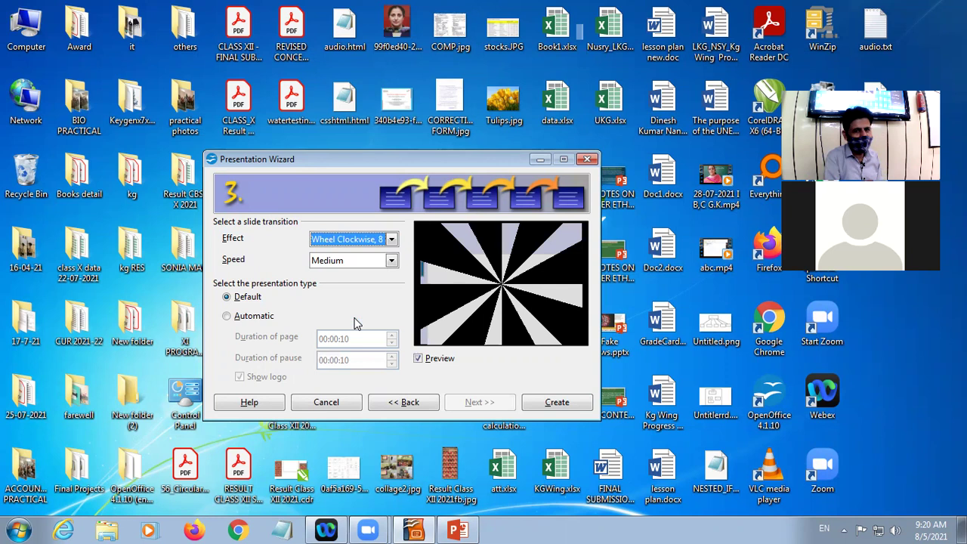
{"action": "left_click", "coordinate": [392, 239]}
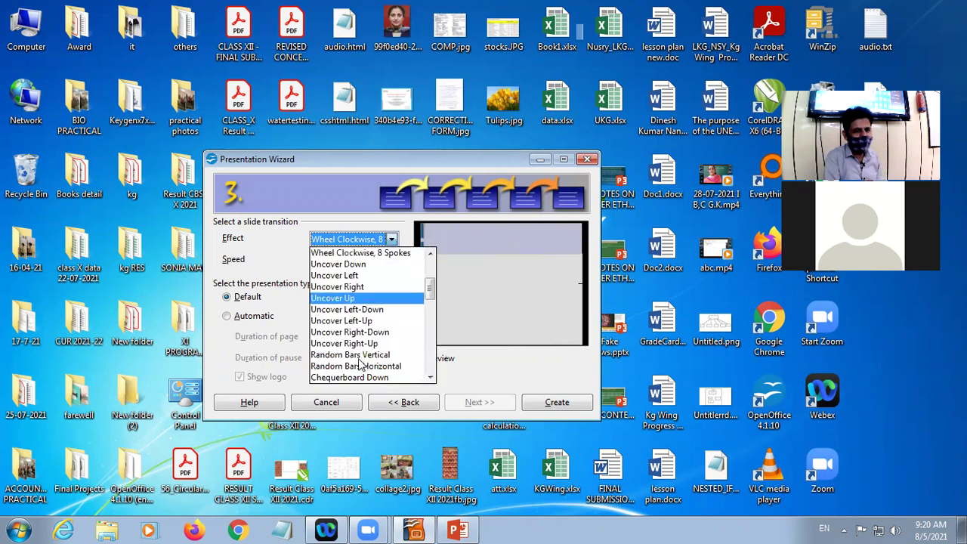
{"action": "left_click", "coordinate": [357, 356]}
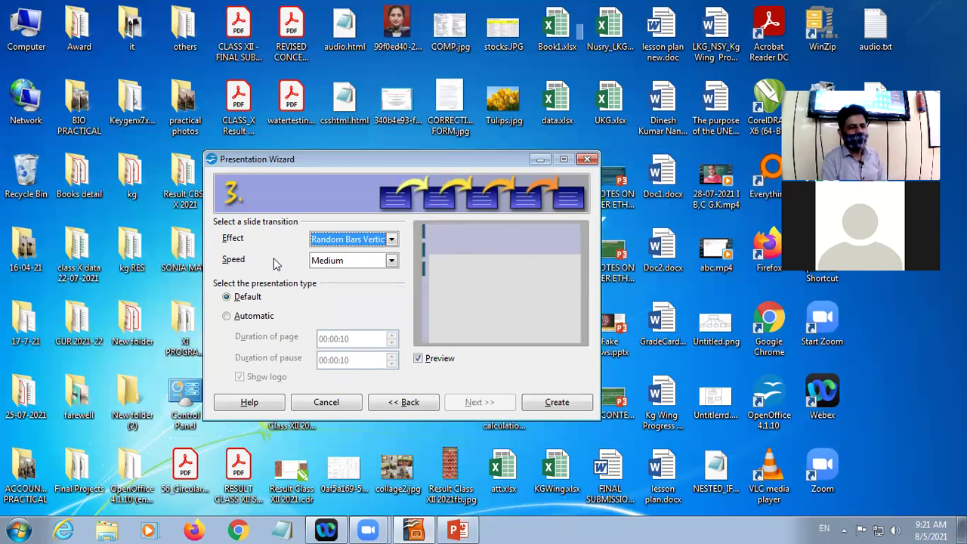
Set the slide transition speed to Fast
{"action": "left_click", "coordinate": [358, 260]}
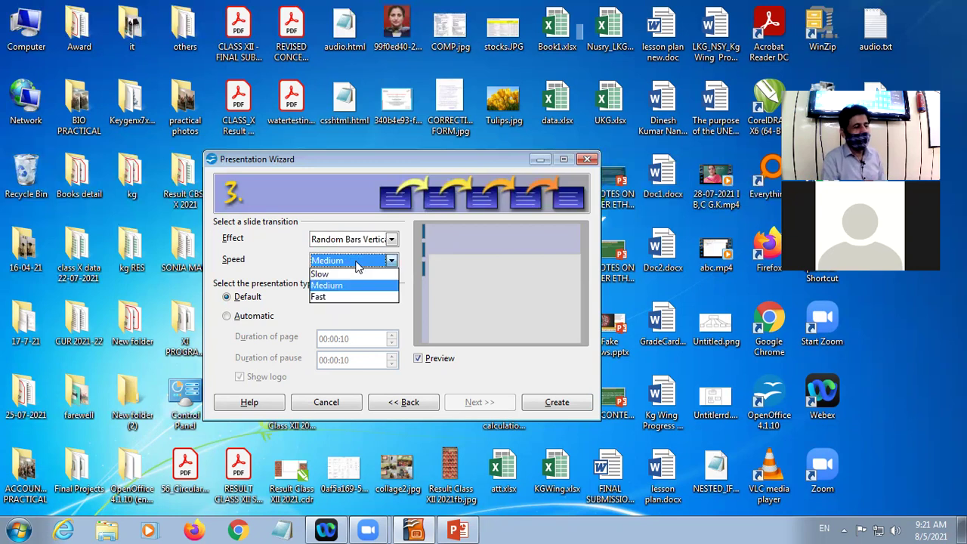
{"action": "left_click", "coordinate": [340, 283]}
{"action": "scroll", "coordinate": [389, 265], "scroll_direction": "up", "scroll_amount": 1}
{"action": "left_click", "coordinate": [389, 261]}
{"action": "left_click", "coordinate": [356, 282]}
{"action": "left_click", "coordinate": [391, 260]}
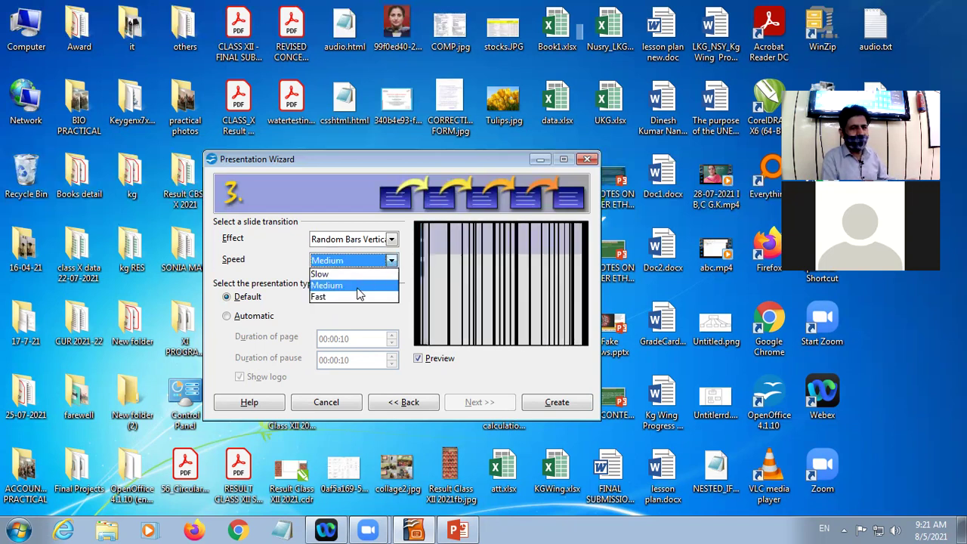
{"action": "left_click", "coordinate": [350, 294]}
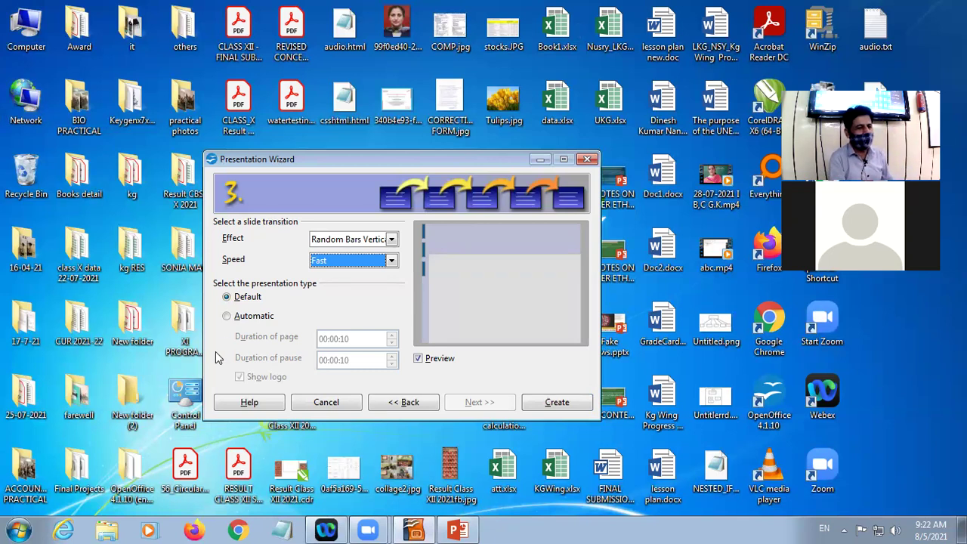
Set the presentation type to Automatic and create the presentation
{"action": "left_click", "coordinate": [227, 317]}
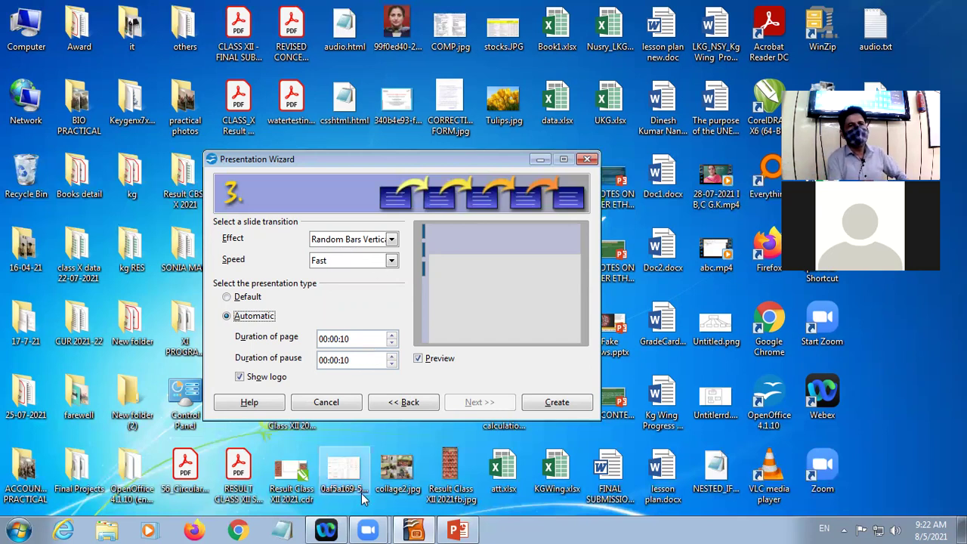
{"action": "left_click", "coordinate": [549, 405]}
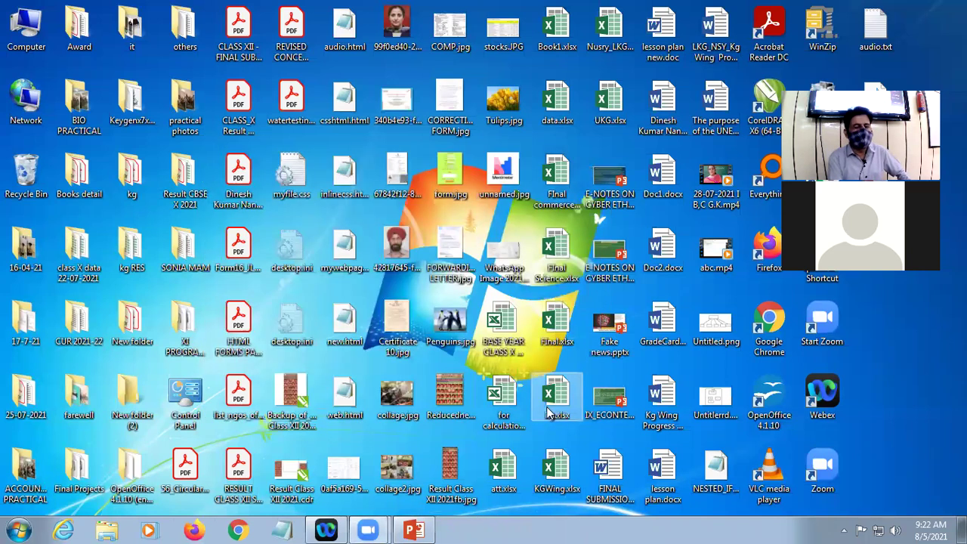